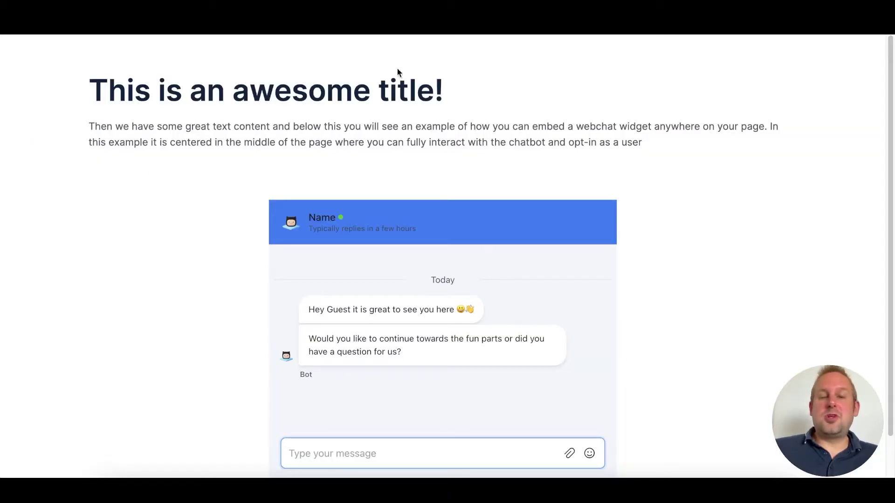
Step: Scroll the live page and type the test message 'xgdfdsfsdfs' into the embedded chat
{"action": "scroll", "coordinate": [618, 99], "scroll_direction": "down", "scroll_amount": 1}
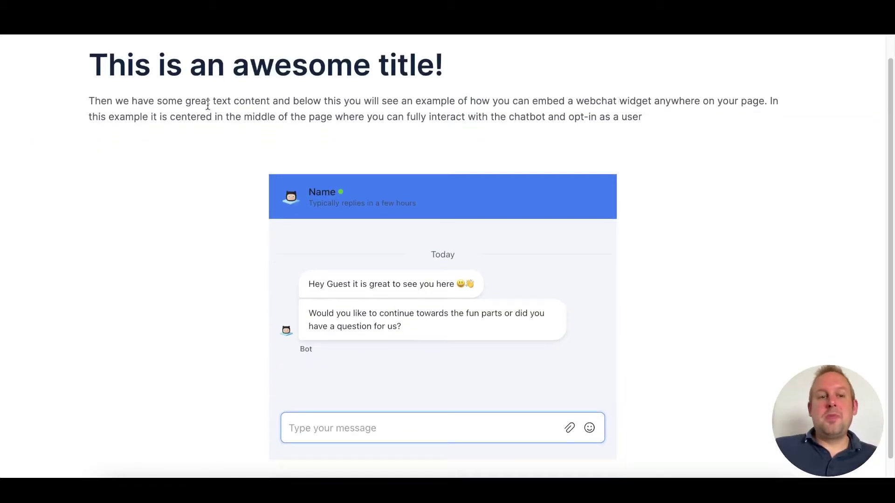
{"action": "scroll", "coordinate": [208, 106], "scroll_direction": "up", "scroll_amount": 1}
{"action": "scroll", "coordinate": [186, 120], "scroll_direction": "down", "scroll_amount": 2}
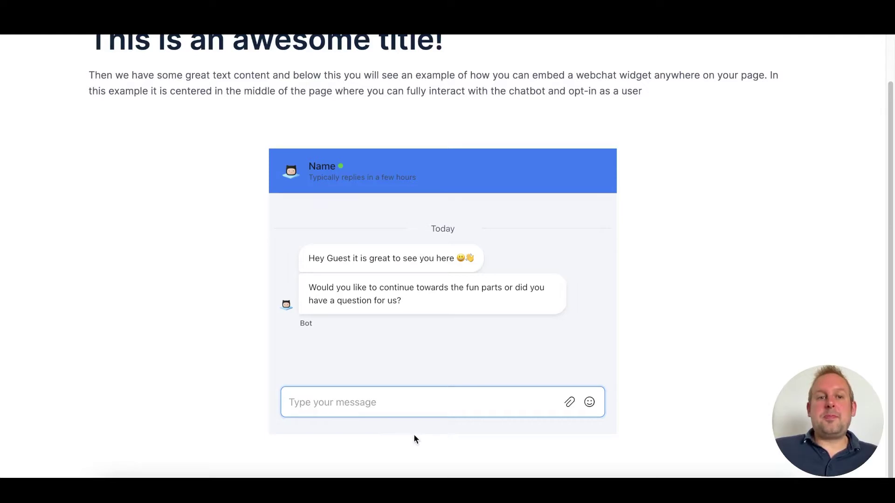
{"action": "type", "text": "xgdfdsfsdfs"}
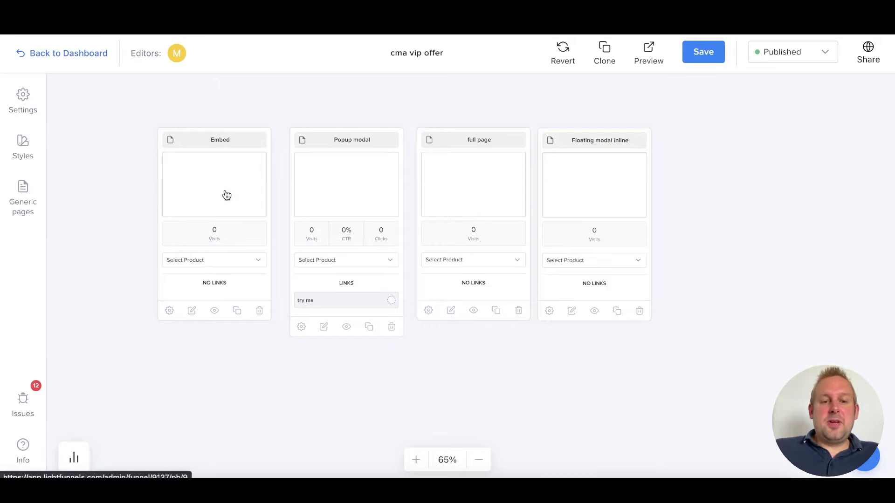
Step: Open the Embed page and review the UChat script in its Custom HTML settings
{"action": "left_click", "coordinate": [234, 199]}
{"action": "left_click", "coordinate": [19, 332]}
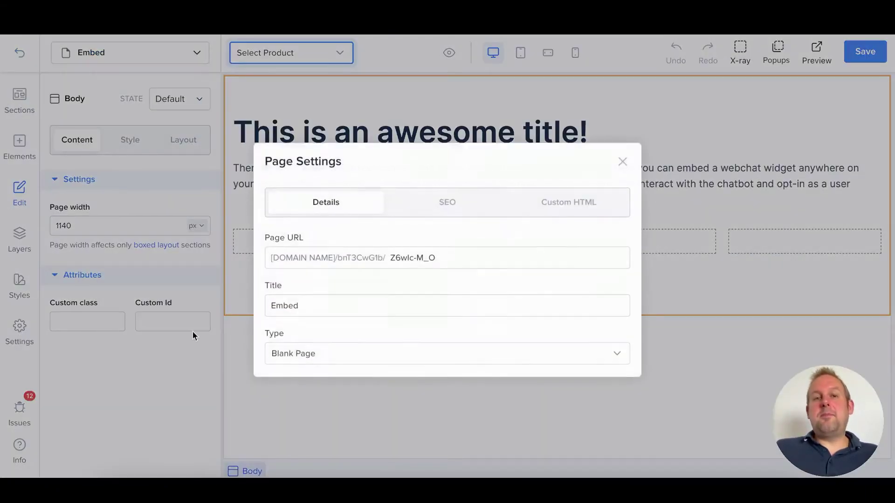
{"action": "left_click", "coordinate": [598, 208]}
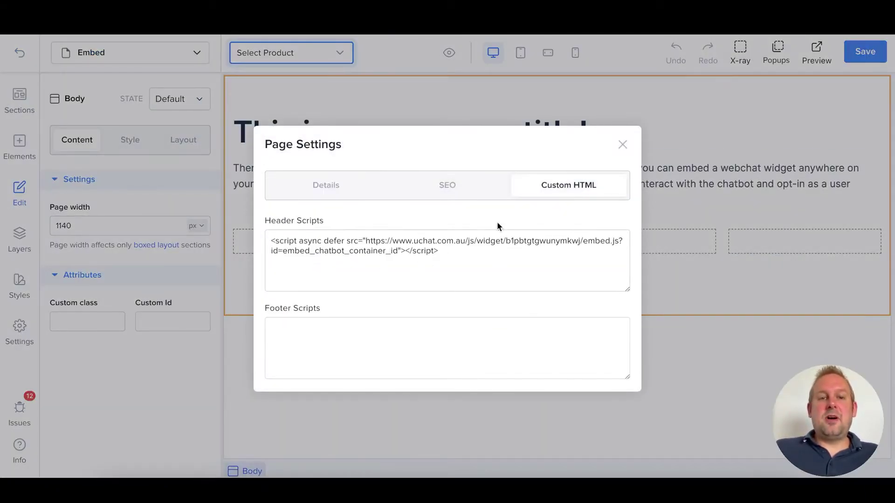
{"action": "left_click", "coordinate": [622, 145]}
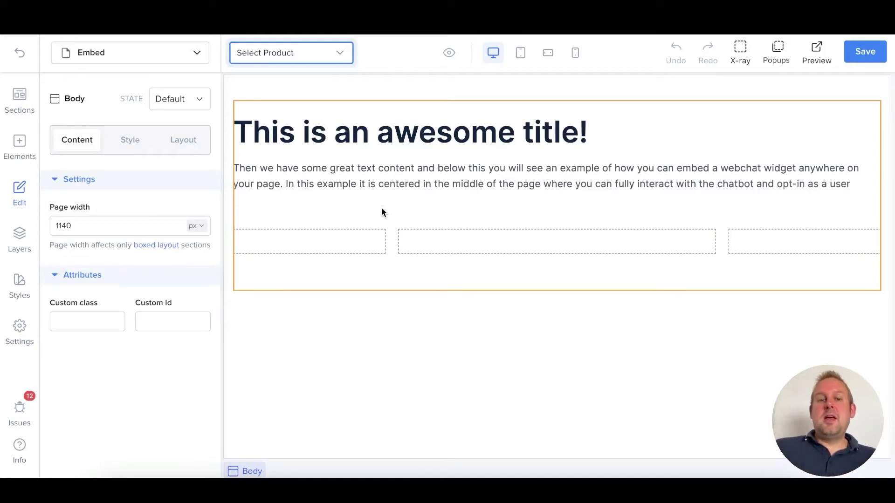
Step: Select the middle column and highlight its Custom Id value, embed_chatbot_container_id
{"action": "left_click", "coordinate": [543, 233]}
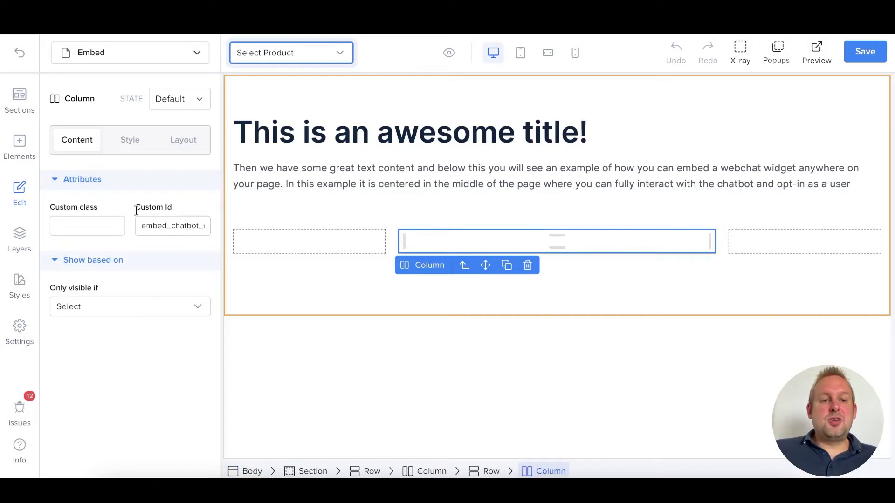
{"action": "left_click_drag", "start_coordinate": [136, 212], "coordinate": [190, 229]}
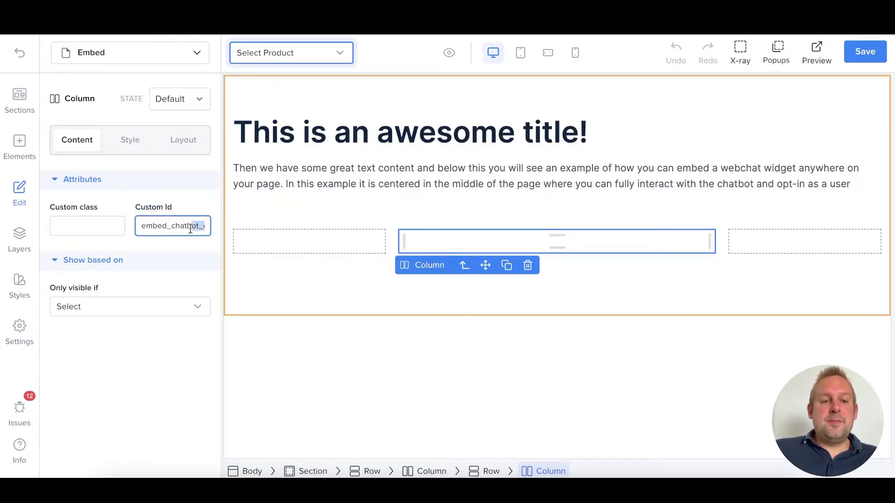
{"action": "key", "text": "End"}
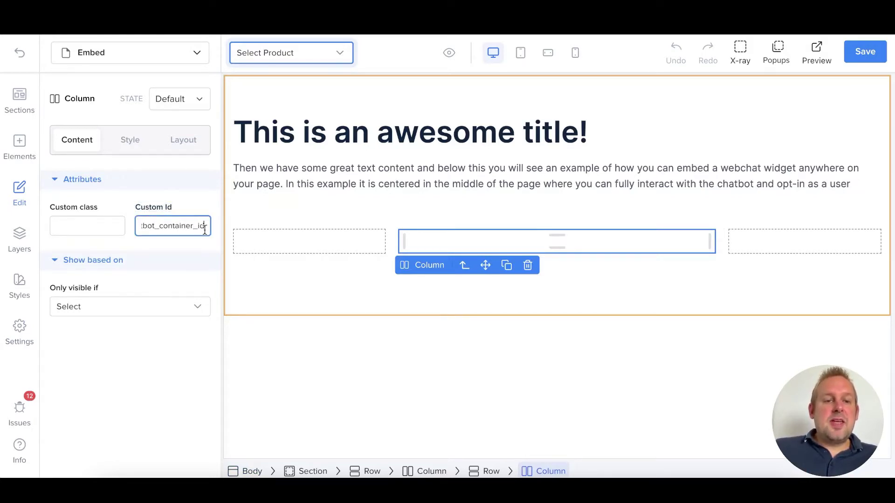
{"action": "double_click", "coordinate": [163, 230]}
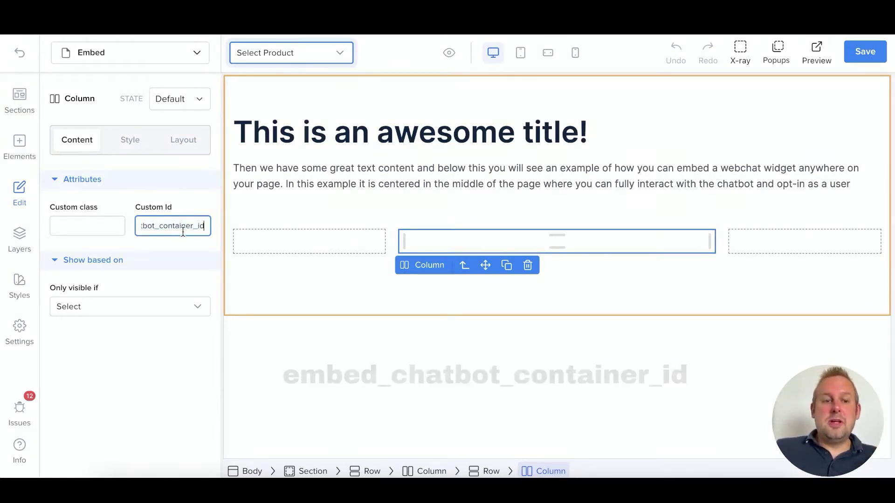
{"action": "left_click", "coordinate": [147, 248]}
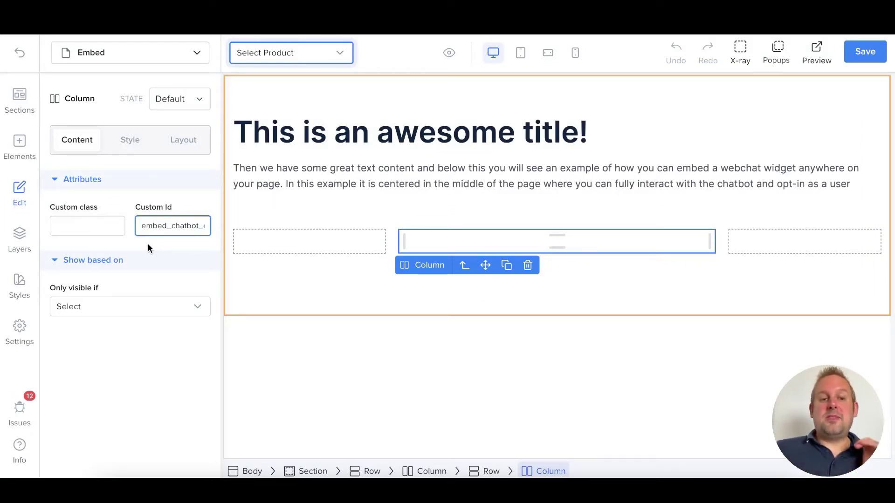
{"action": "left_click_drag", "start_coordinate": [167, 231], "coordinate": [196, 230]}
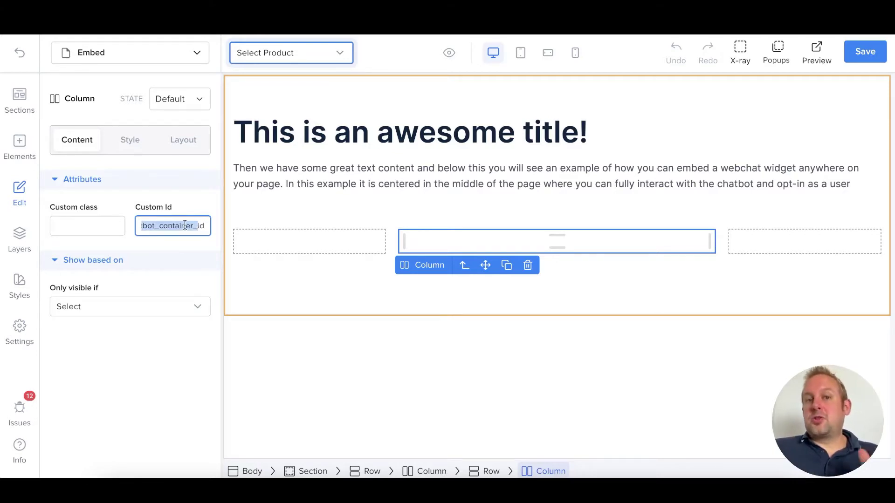
{"action": "left_click", "coordinate": [168, 225]}
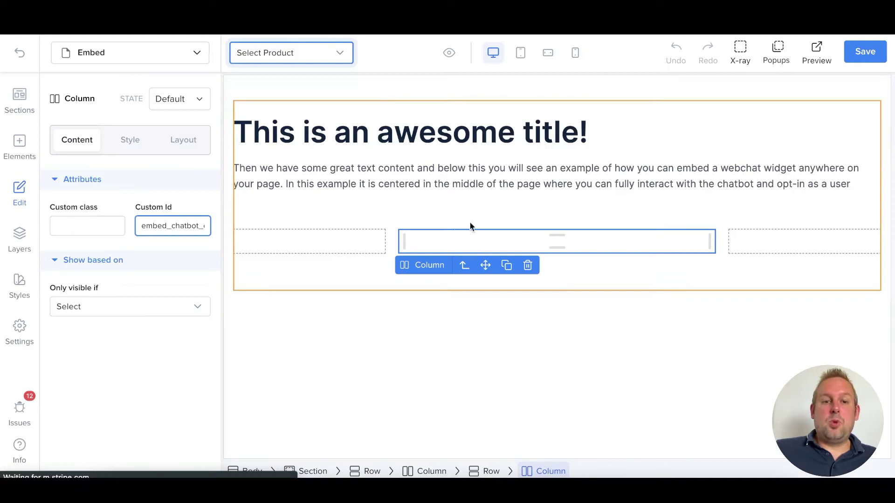
{"action": "double_click", "coordinate": [184, 228]}
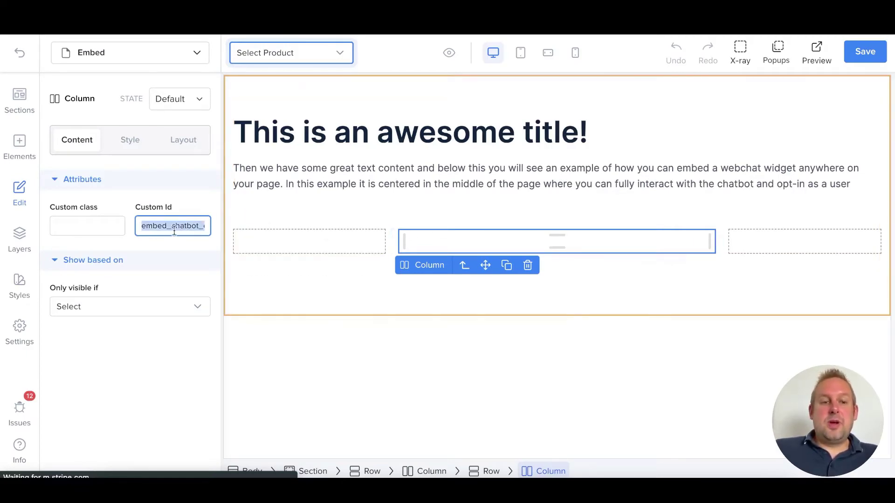
Step: Cut embed_chatbot_container_id from the middle column, paste it into the left column's Custom Id, and save
{"action": "key", "text": "ctrl+x"}
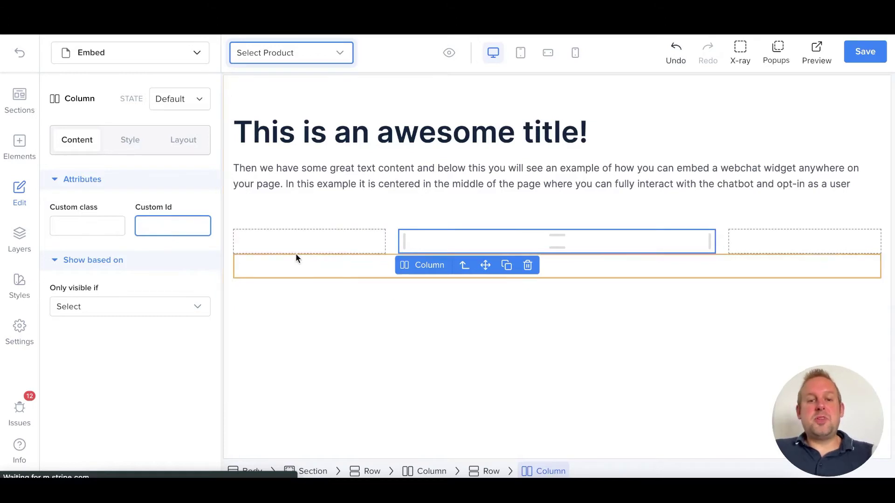
{"action": "left_click", "coordinate": [310, 245]}
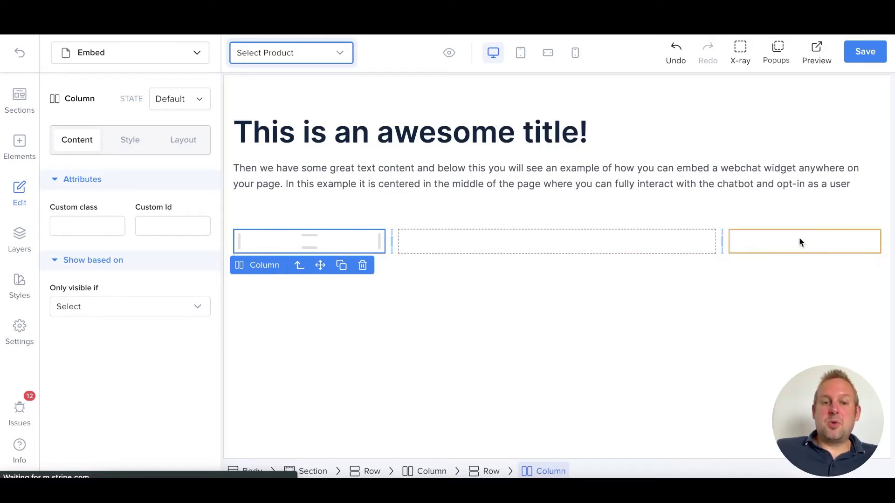
{"action": "left_click", "coordinate": [161, 226]}
{"action": "key", "text": "ctrl+v"}
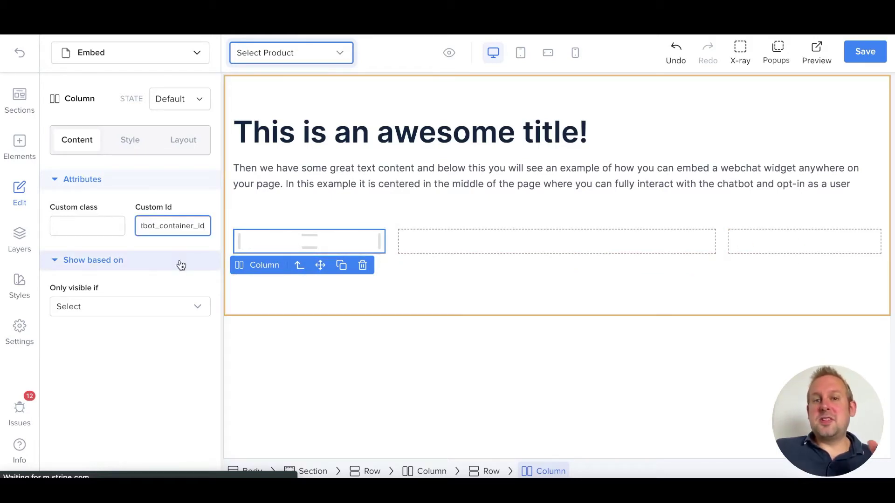
{"action": "left_click", "coordinate": [881, 57]}
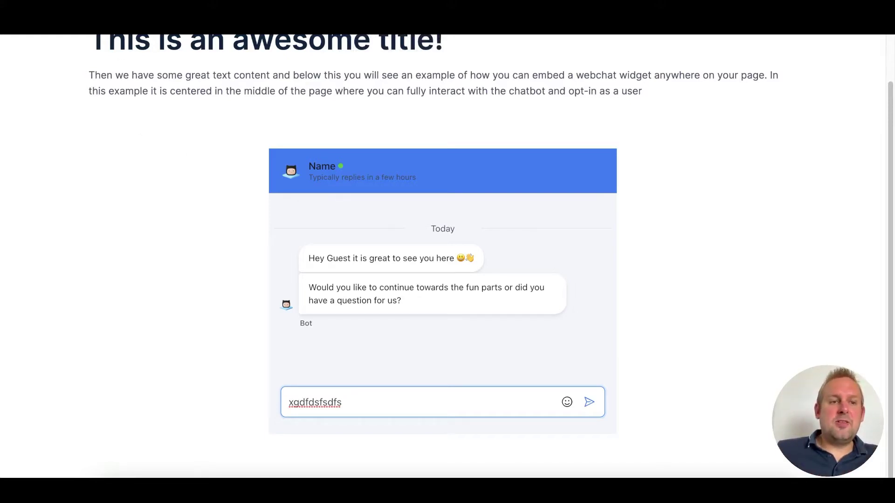
Step: Reload the live page to check the embedded chat
{"action": "key", "text": "ctrl+r"}
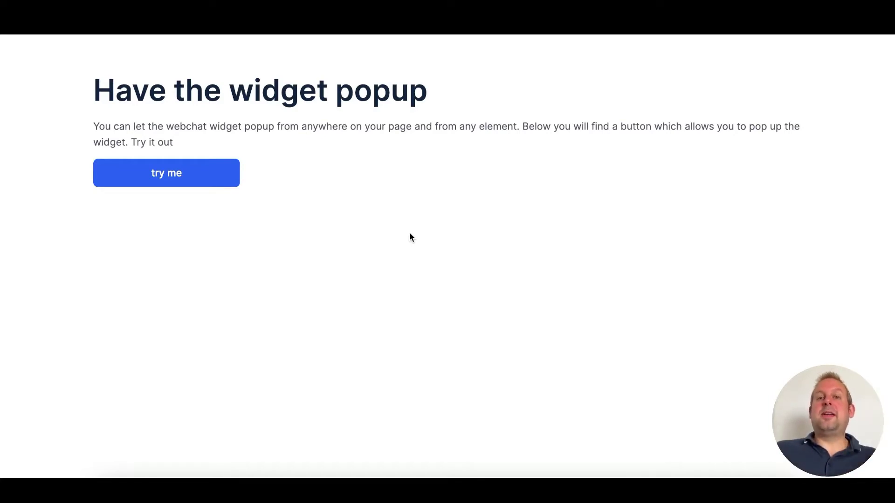
Step: Launch the UChat popup from the 'try me' button
{"action": "left_click", "coordinate": [159, 176]}
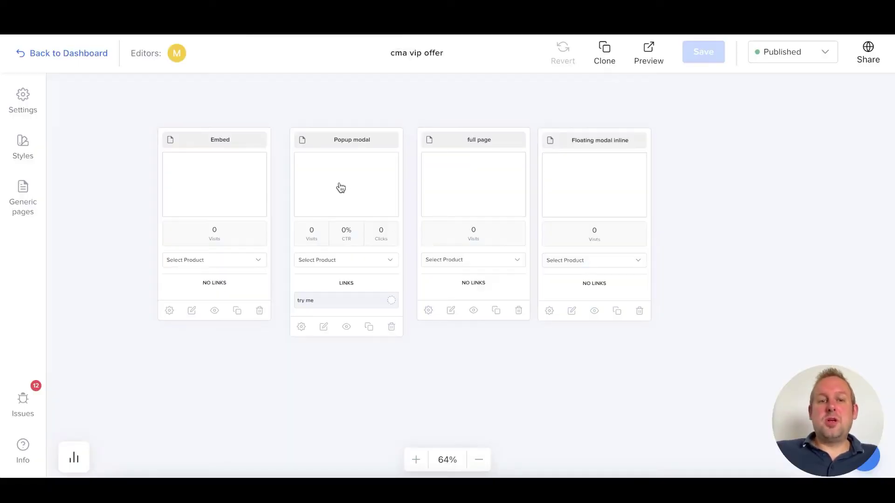
Step: On the Popup modal page, copy the 'try me' button's class bot-trigger--btn, then delete the button
{"action": "left_click", "coordinate": [341, 188]}
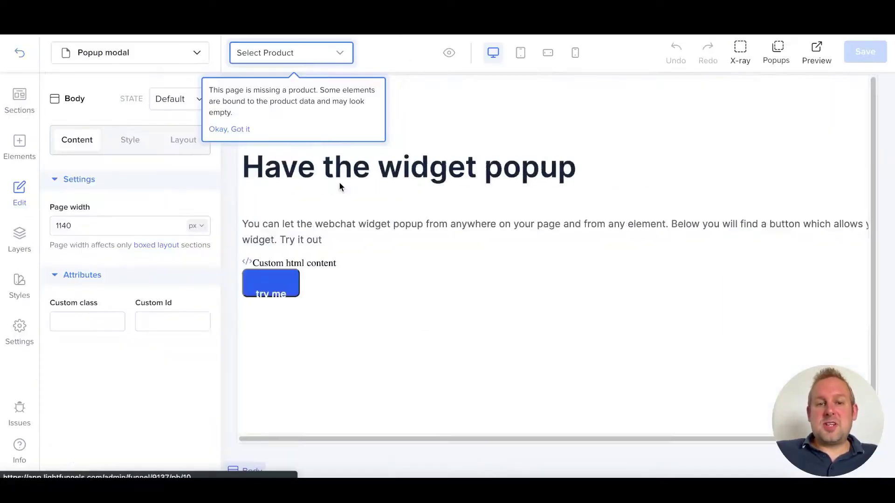
{"action": "left_click", "coordinate": [289, 252]}
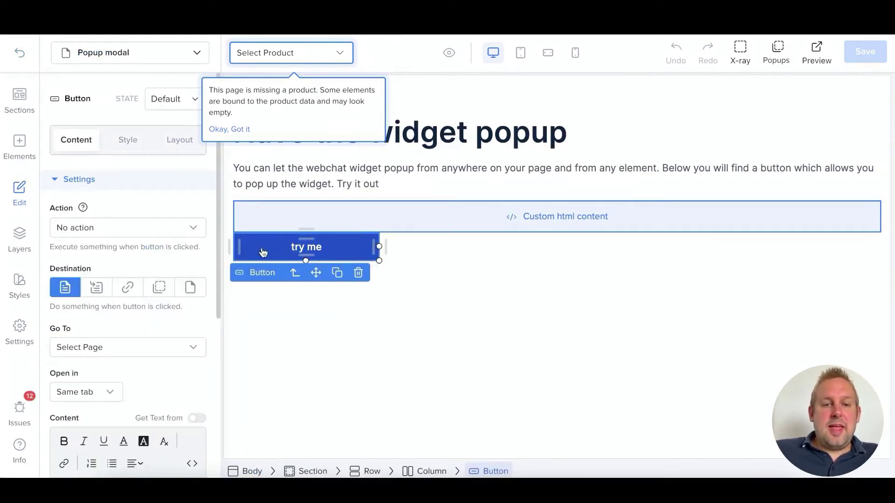
{"action": "scroll", "coordinate": [130, 258], "scroll_direction": "down", "scroll_amount": 5}
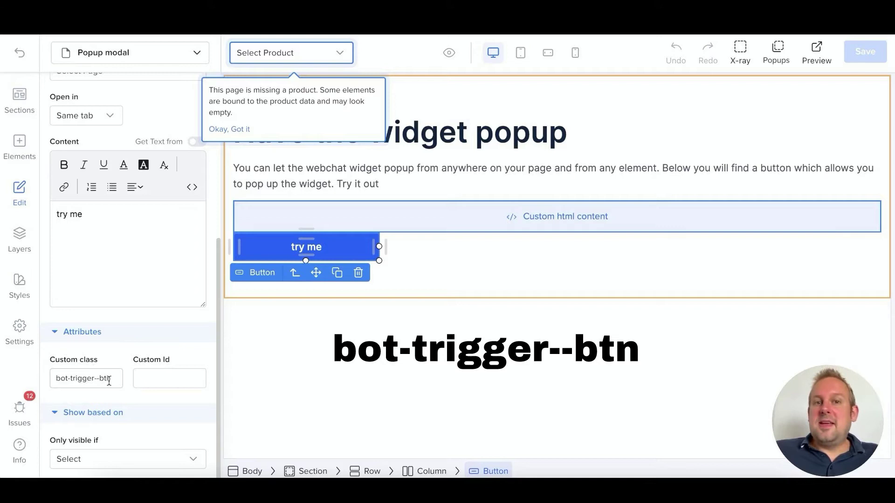
{"action": "left_click", "coordinate": [247, 131]}
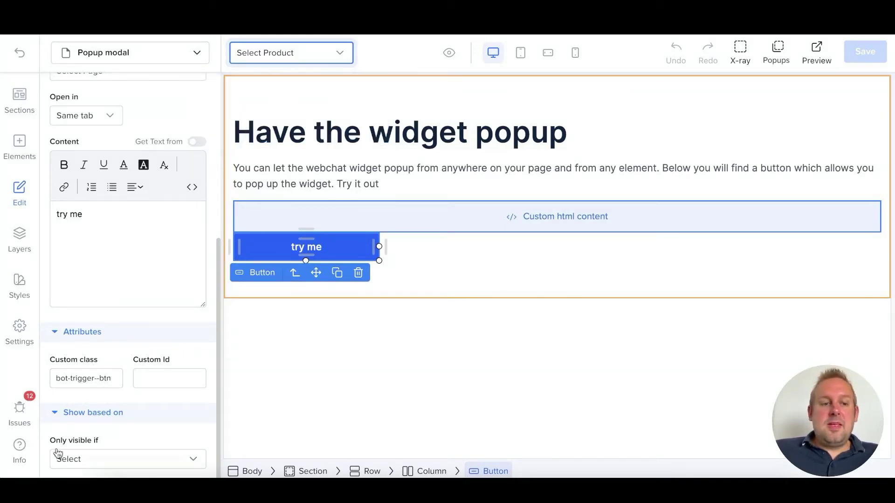
{"action": "double_click", "coordinate": [90, 378]}
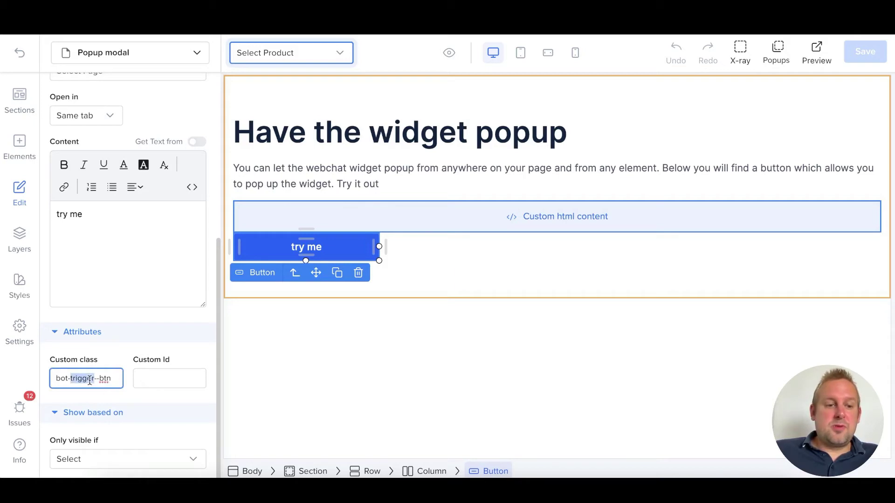
{"action": "key", "text": "ctrl+a"}
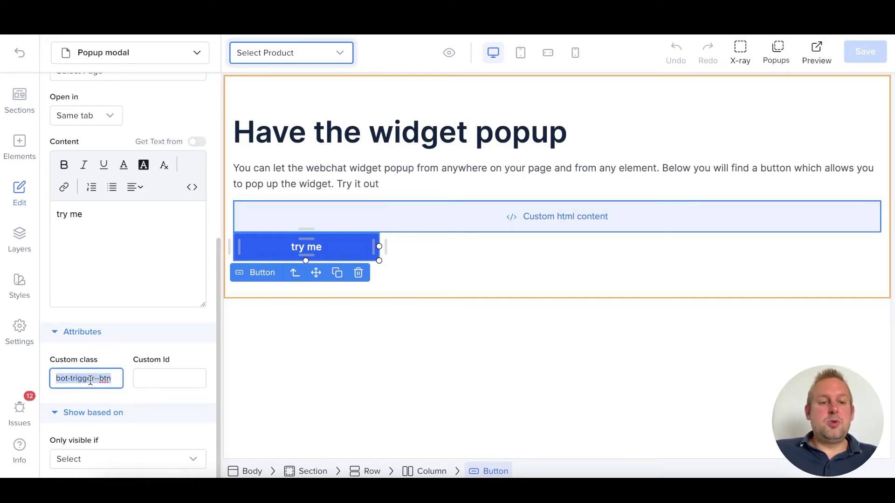
{"action": "left_click", "coordinate": [358, 273]}
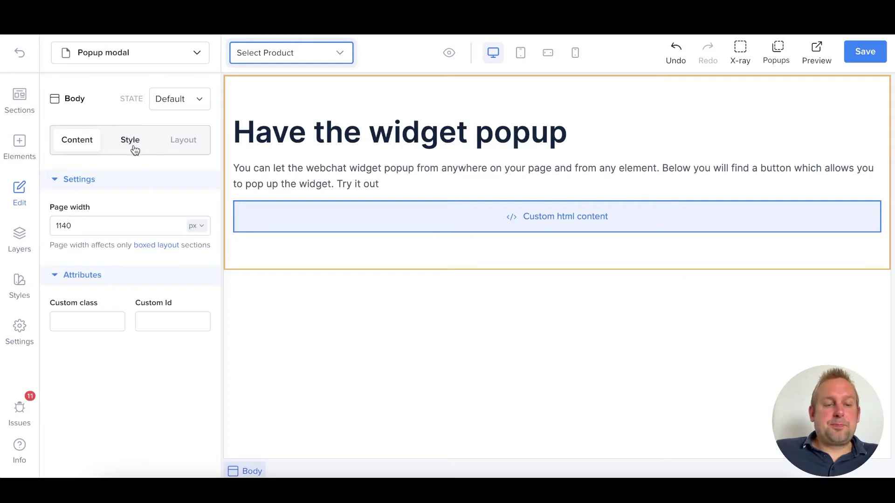
Step: Add a Text element reading 'try me' below the HTML block with custom class bot-trigger--btn
{"action": "left_click", "coordinate": [24, 142]}
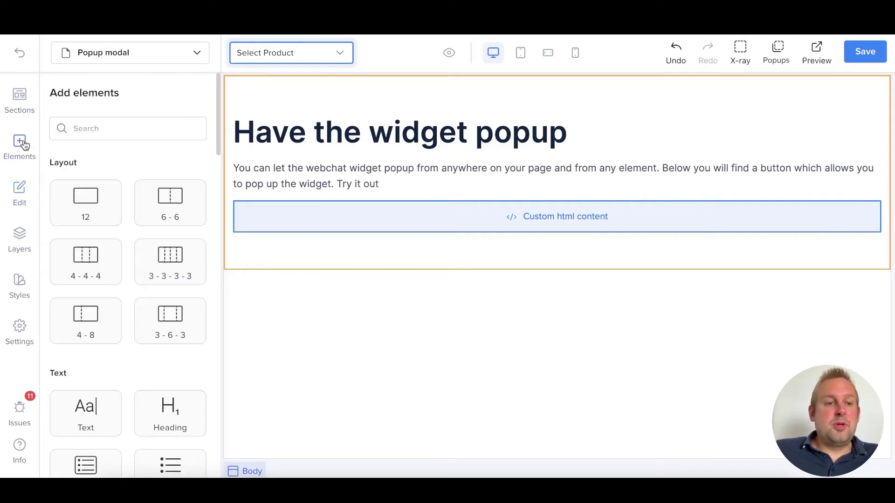
{"action": "left_click_drag", "start_coordinate": [85, 408], "coordinate": [284, 283]}
{"action": "left_click", "coordinate": [284, 283]}
{"action": "key", "text": "ctrl+a"}
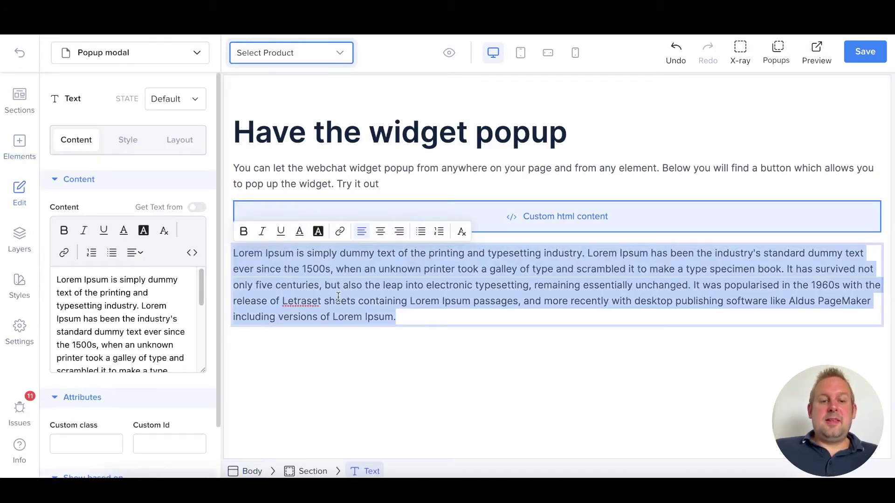
{"action": "type", "text": "try me"}
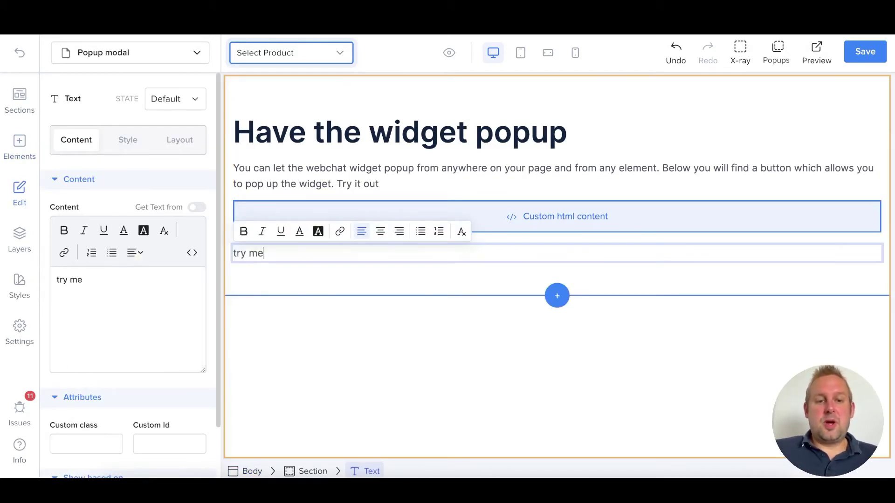
{"action": "left_click", "coordinate": [161, 297]}
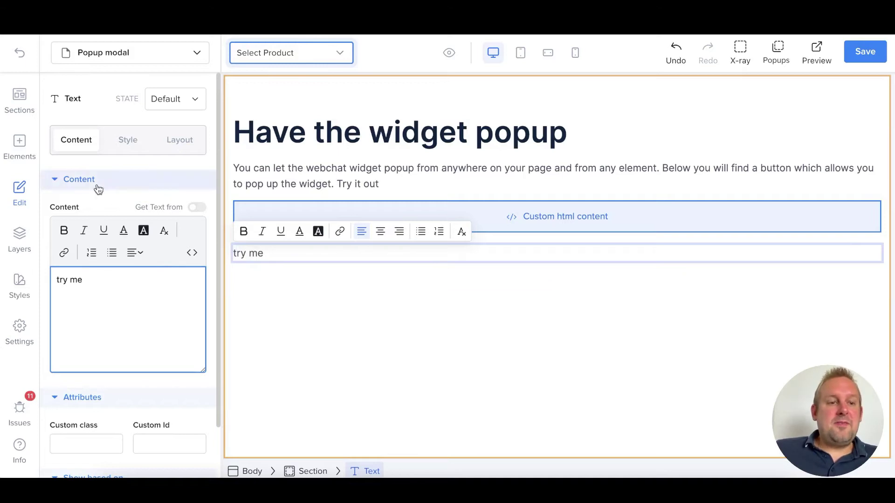
{"action": "scroll", "coordinate": [87, 336], "scroll_direction": "down", "scroll_amount": 1}
{"action": "left_click", "coordinate": [80, 434]}
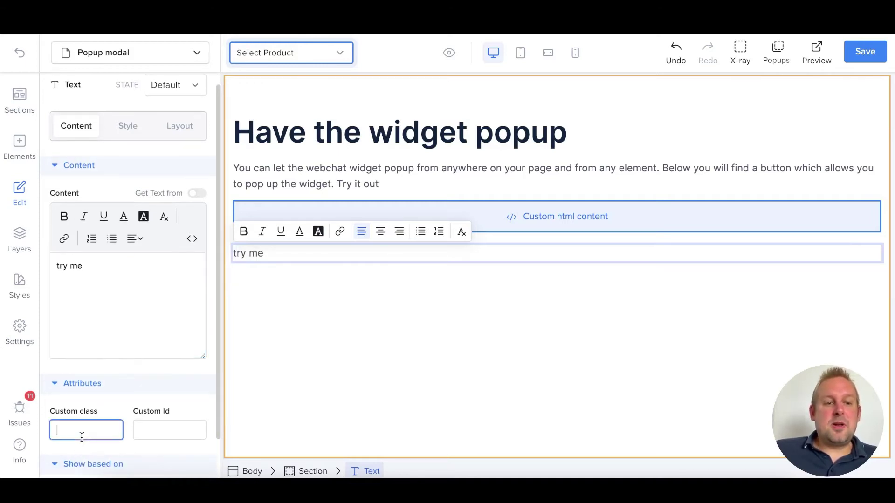
{"action": "key", "text": "ctrl+v"}
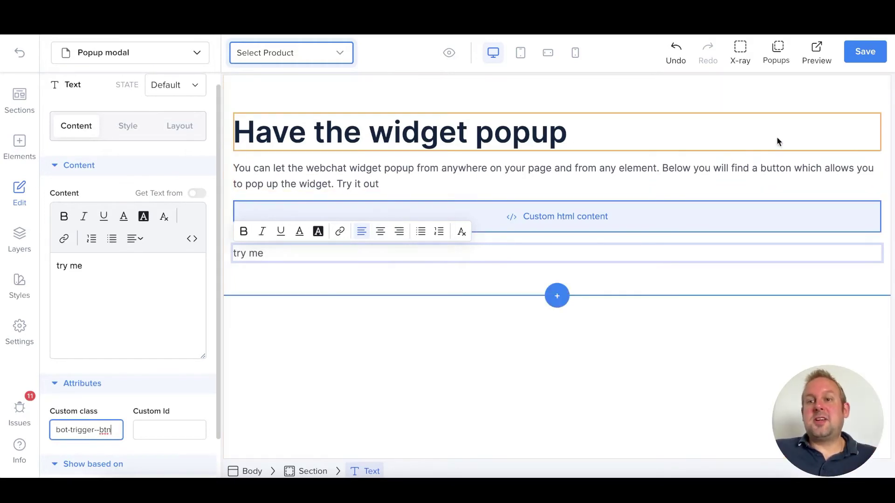
Step: Save the Popup modal page, reload the live page, and open the chat via 'try me'
{"action": "left_click", "coordinate": [858, 53]}
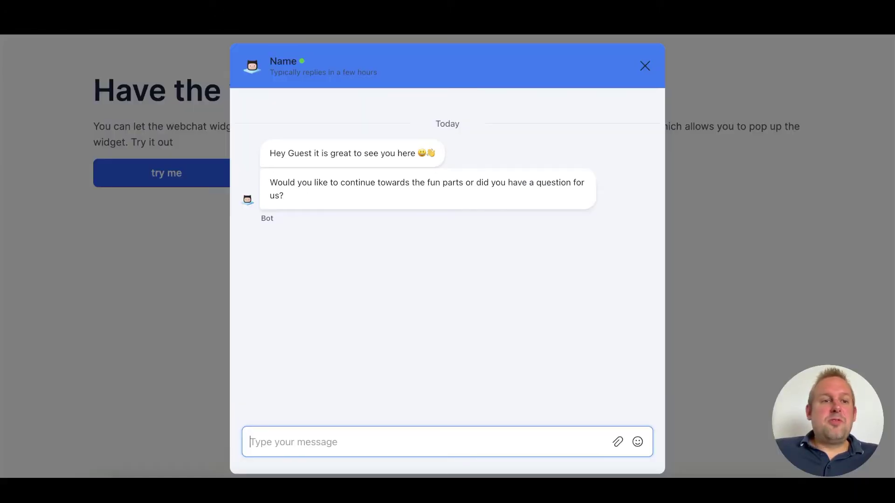
{"action": "left_click", "coordinate": [645, 66]}
{"action": "left_click", "coordinate": [61, 28]}
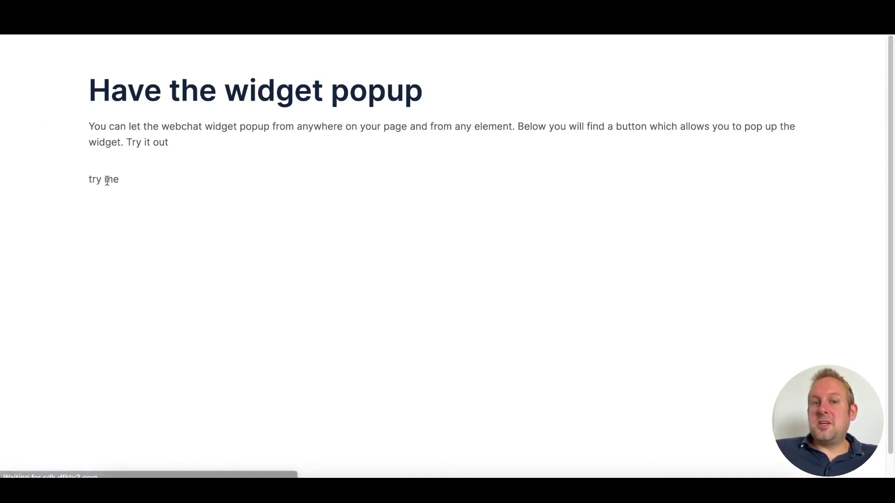
{"action": "left_click", "coordinate": [106, 181]}
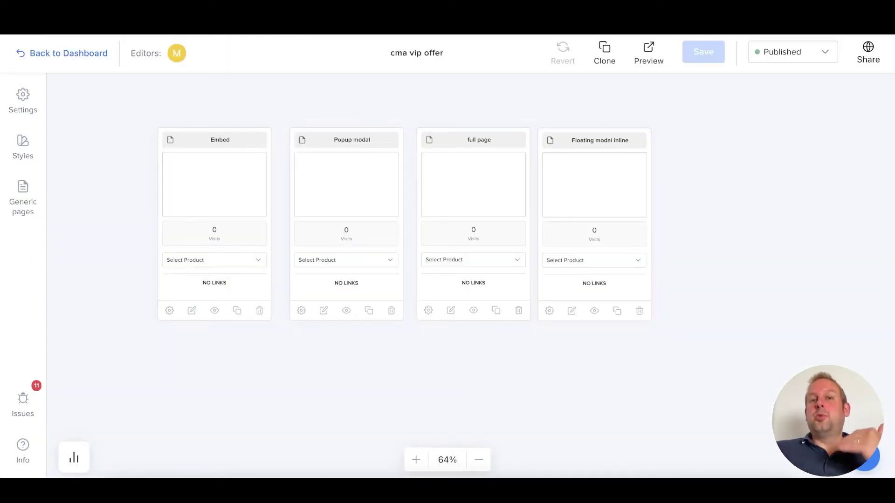
Step: Open the full page and highlight the embed script in its Custom HTML block
{"action": "left_click", "coordinate": [470, 191]}
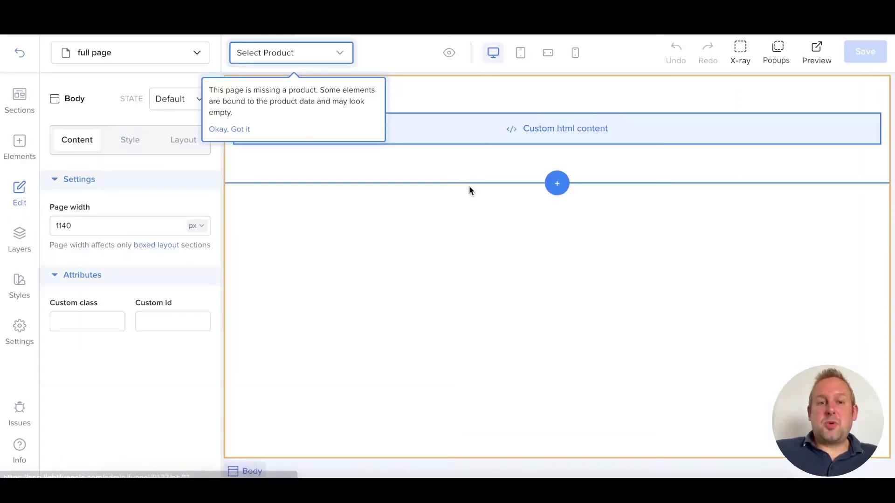
{"action": "left_click", "coordinate": [512, 118]}
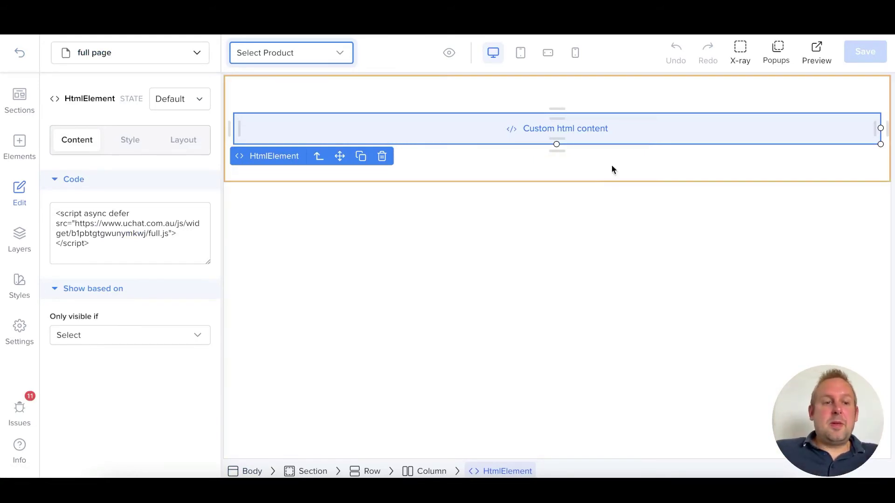
{"action": "left_click_drag", "start_coordinate": [179, 261], "coordinate": [46, 215]}
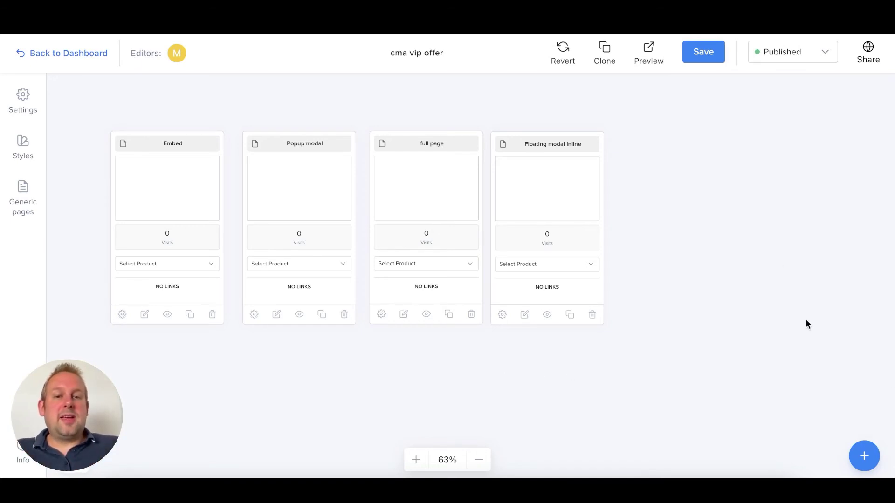
Step: Inspect the Floating modal inline page's custom header float script and HTML chat container, then preview it live
{"action": "left_click", "coordinate": [521, 188]}
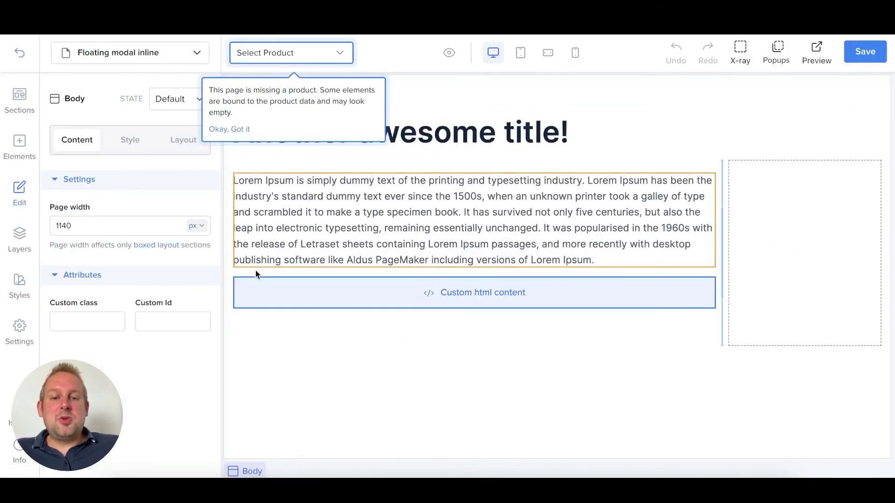
{"action": "left_click", "coordinate": [247, 129]}
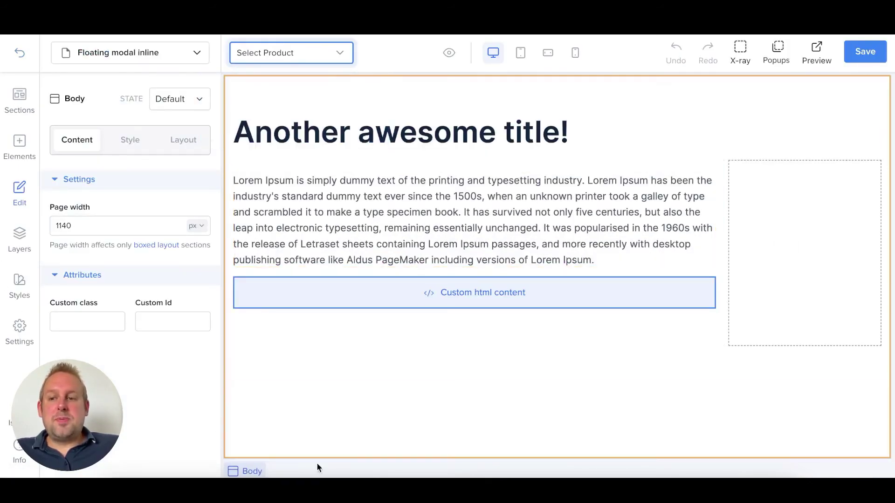
{"action": "left_click", "coordinate": [19, 328]}
{"action": "left_click", "coordinate": [583, 185]}
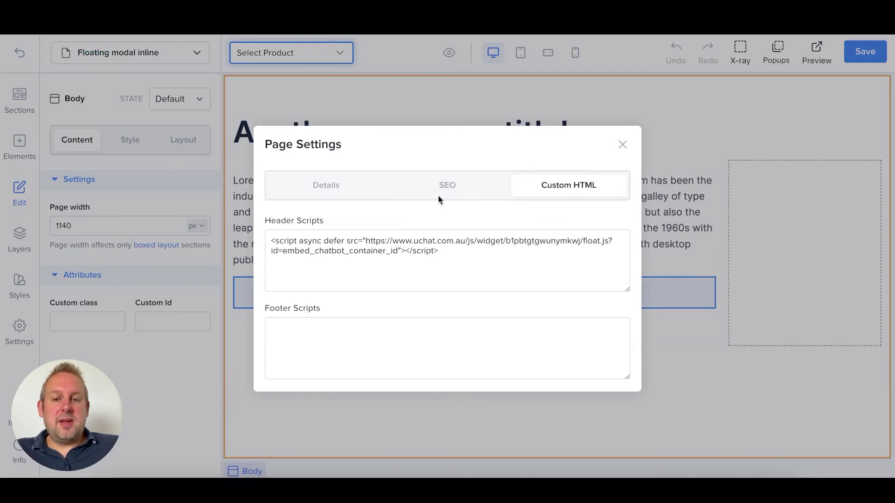
{"action": "left_click", "coordinate": [624, 144]}
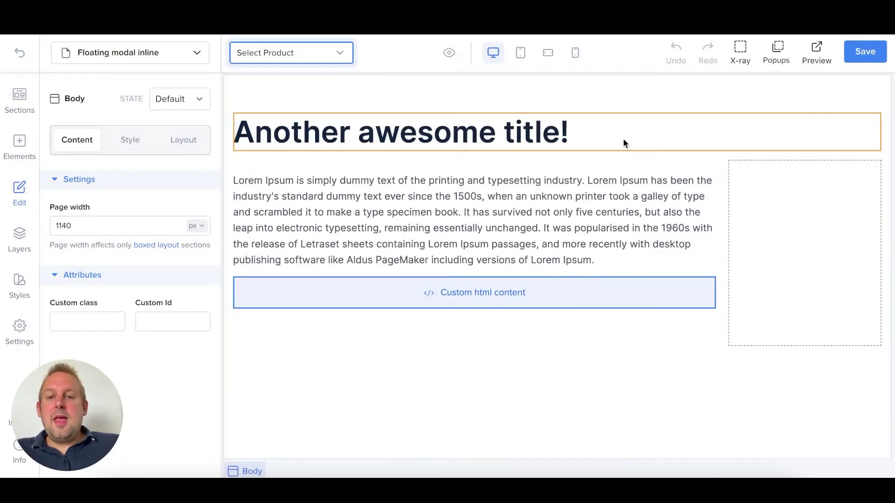
{"action": "left_click", "coordinate": [548, 299]}
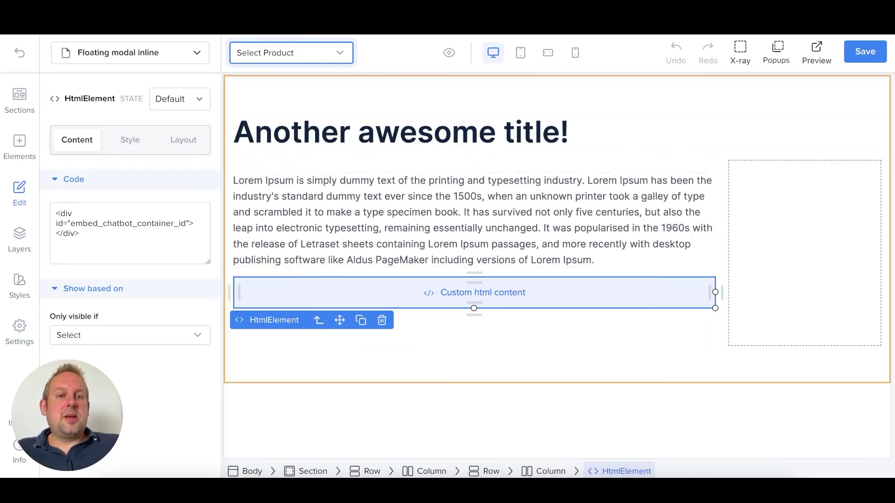
{"action": "left_click", "coordinate": [816, 53]}
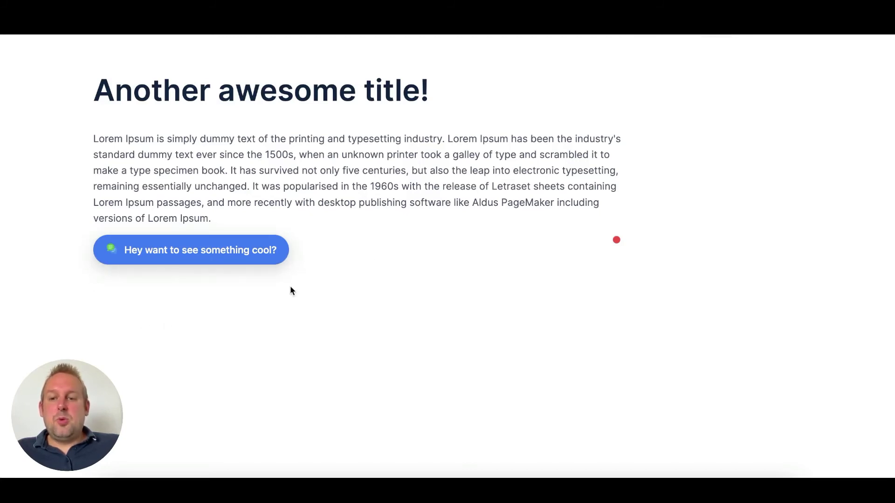
Step: Open and close the chat from the 'Hey want to see something cool?' launcher, then return to the editor
{"action": "left_click", "coordinate": [150, 259]}
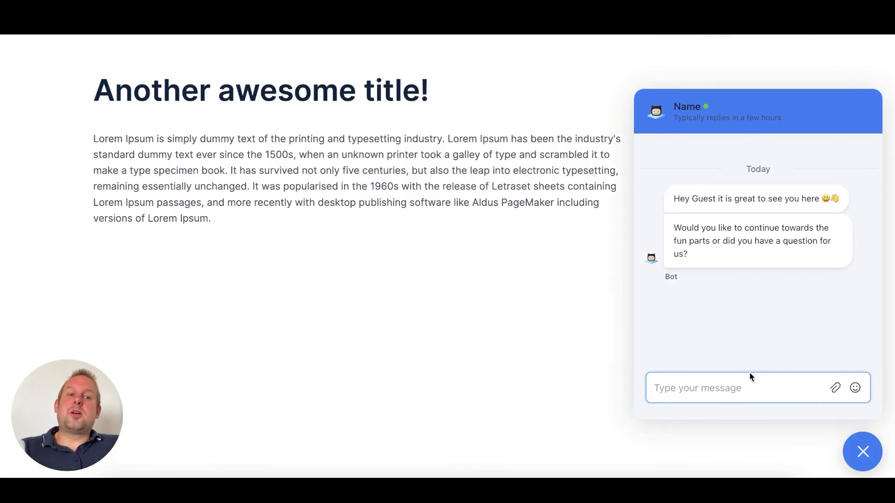
{"action": "left_click", "coordinate": [863, 452]}
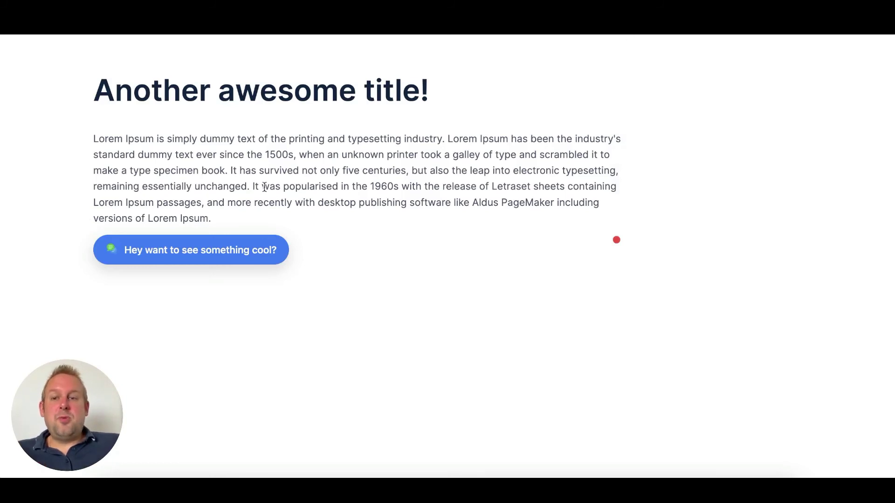
{"action": "left_click", "coordinate": [203, 259]}
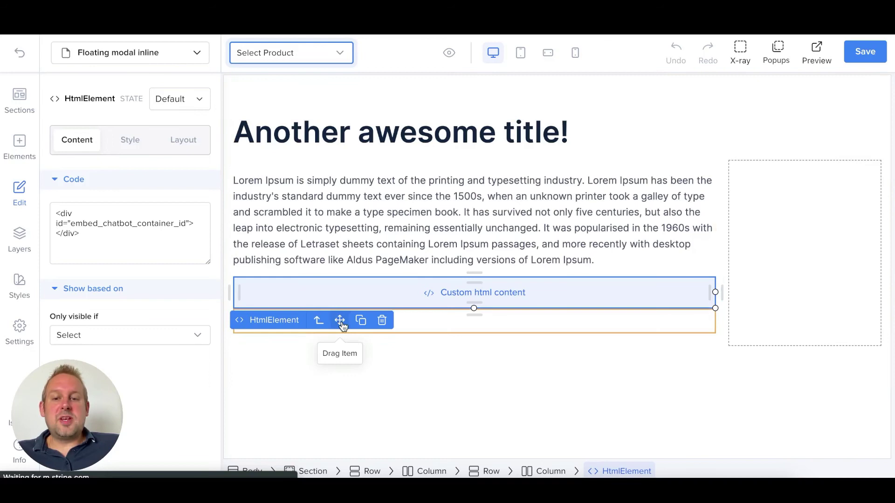
Step: Drag the HtmlElement chat container into the right column, widen that column, and save
{"action": "left_click_drag", "start_coordinate": [341, 325], "coordinate": [772, 202]}
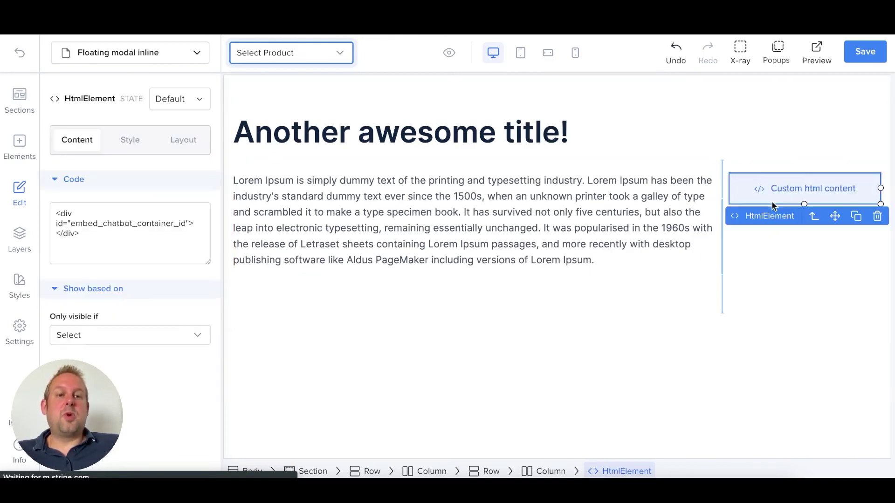
{"action": "left_click", "coordinate": [879, 50]}
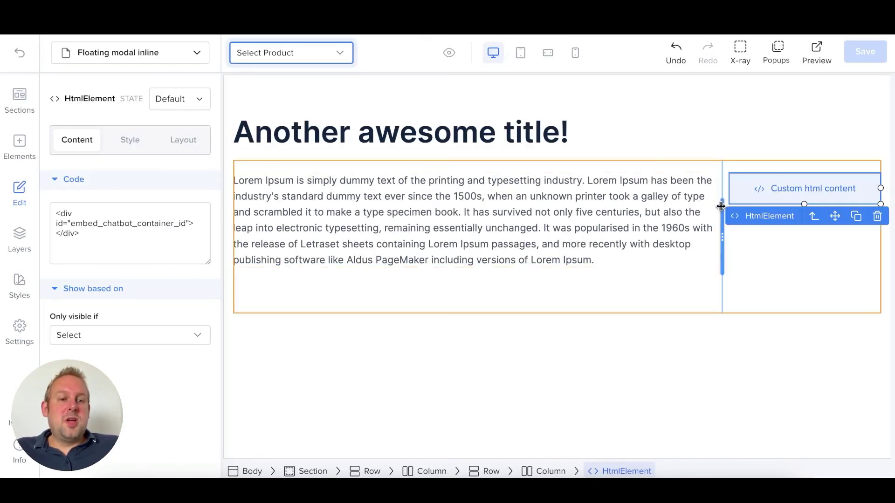
{"action": "left_click_drag", "start_coordinate": [718, 210], "coordinate": [636, 210]}
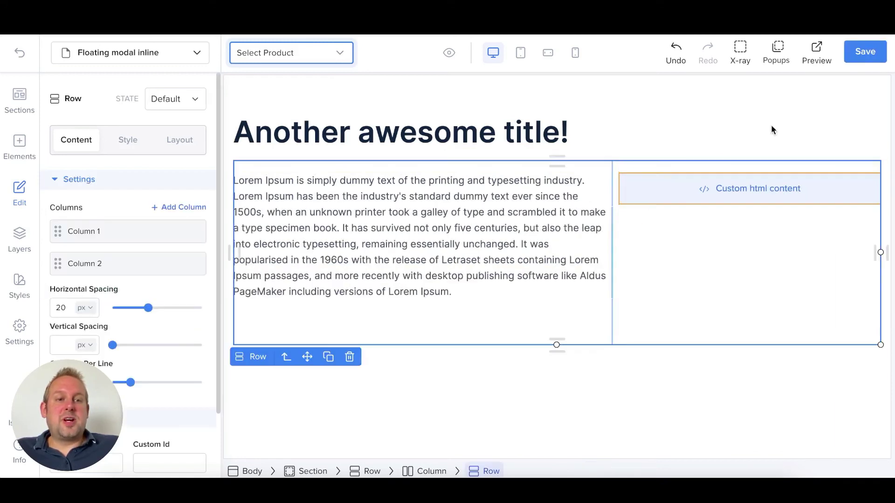
{"action": "left_click", "coordinate": [856, 52]}
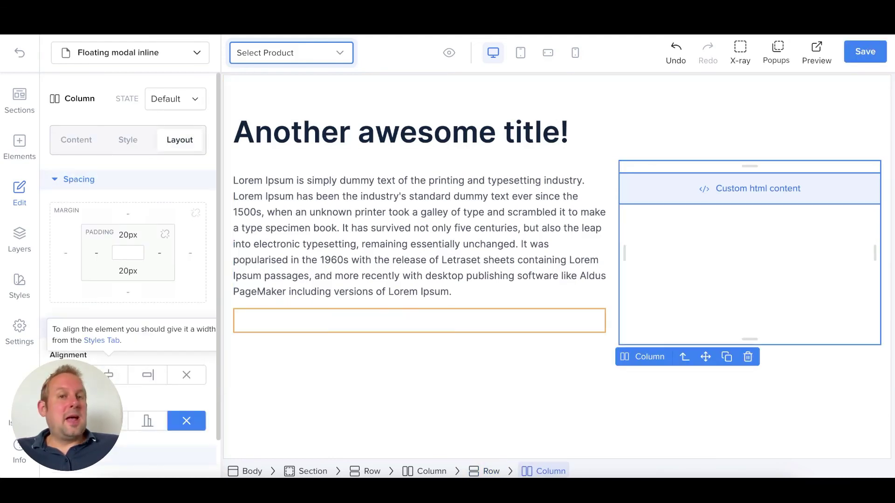
Step: Set the chat column's horizontal and vertical alignment to centre and save the layout
{"action": "left_click", "coordinate": [111, 375]}
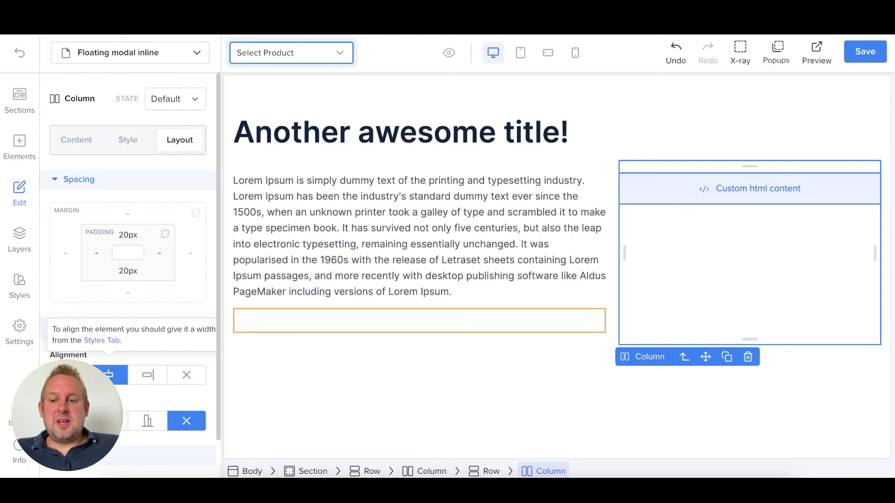
{"action": "left_click", "coordinate": [109, 421]}
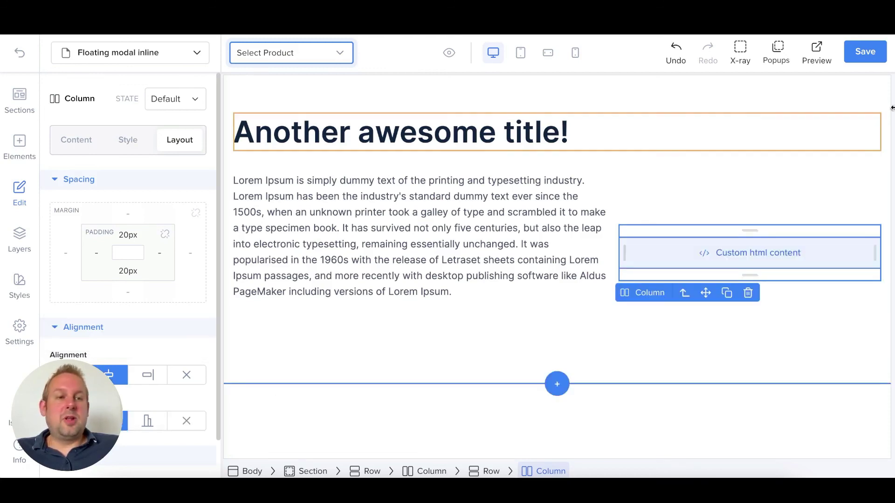
{"action": "left_click", "coordinate": [875, 61]}
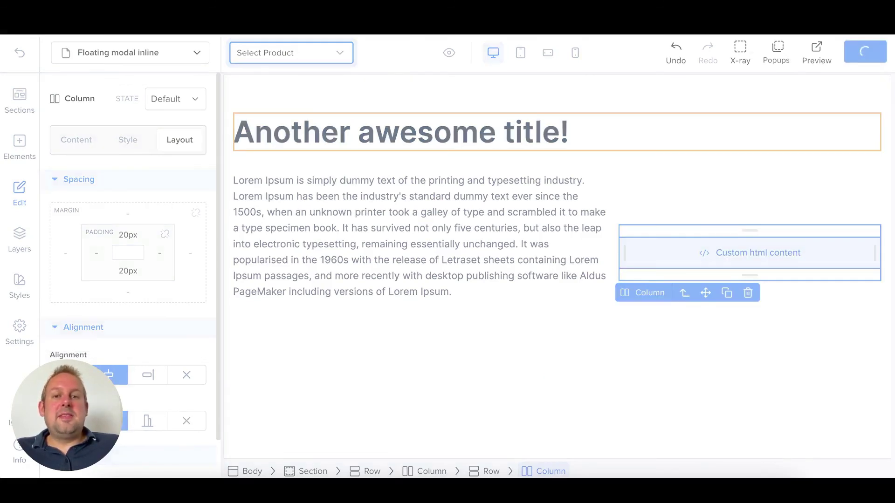